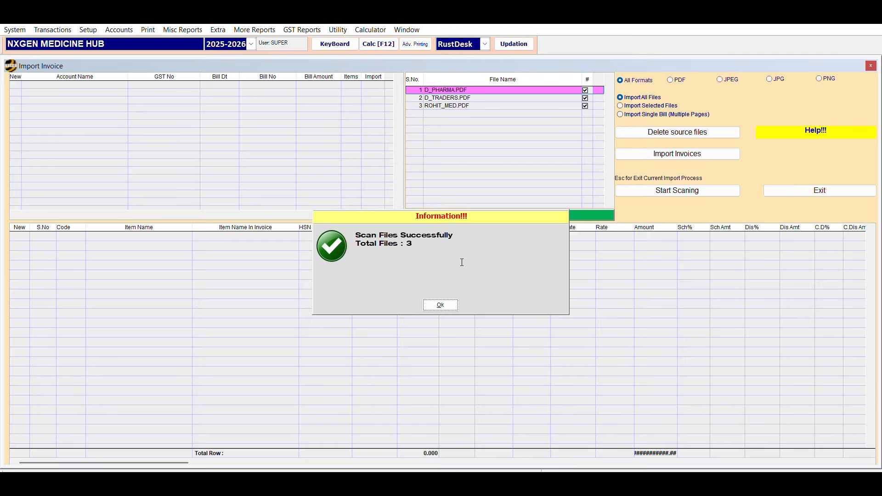
Acknowledge the completed folder scan
{"action": "key", "text": "Return"}
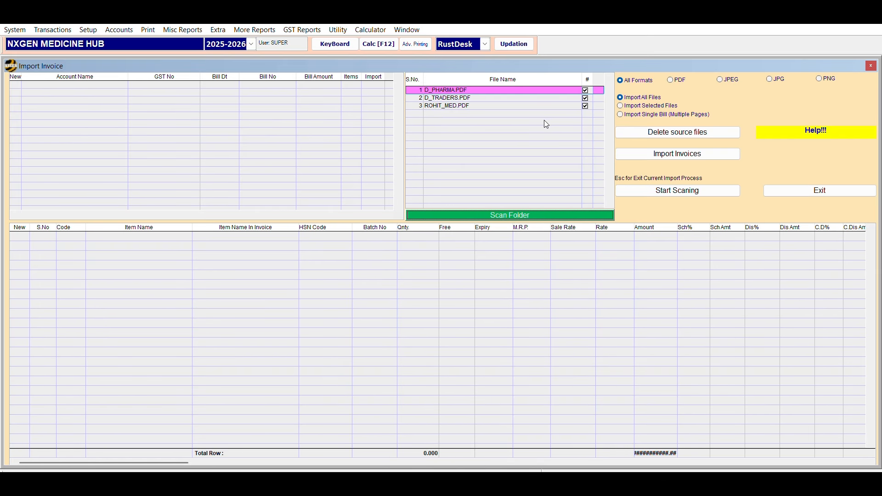
Switch to importing selected files and mark D_TRADERS.PDF, ROHIT_MED.PDF and D_PHARMA.PDF
{"action": "left_click", "coordinate": [625, 105]}
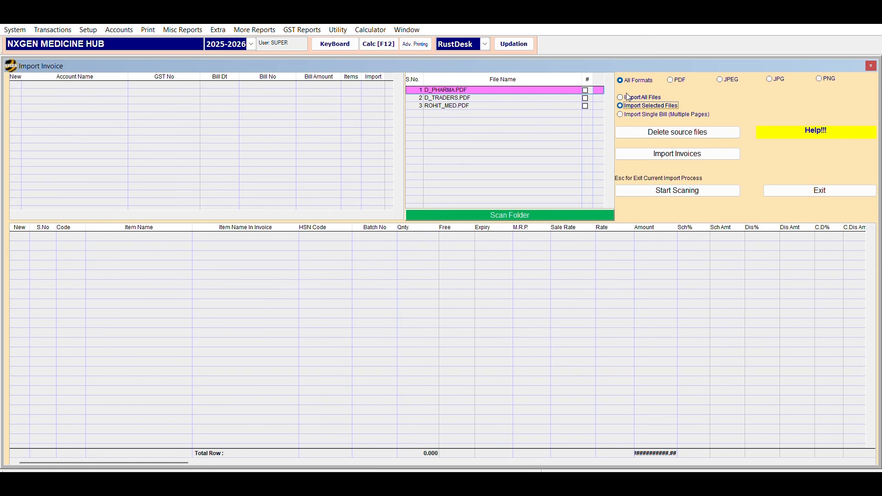
{"action": "left_click", "coordinate": [586, 97]}
{"action": "left_click", "coordinate": [586, 106]}
{"action": "left_click", "coordinate": [586, 90]}
Choose Import All Files and scan all the listed invoice files
{"action": "left_click", "coordinate": [621, 97]}
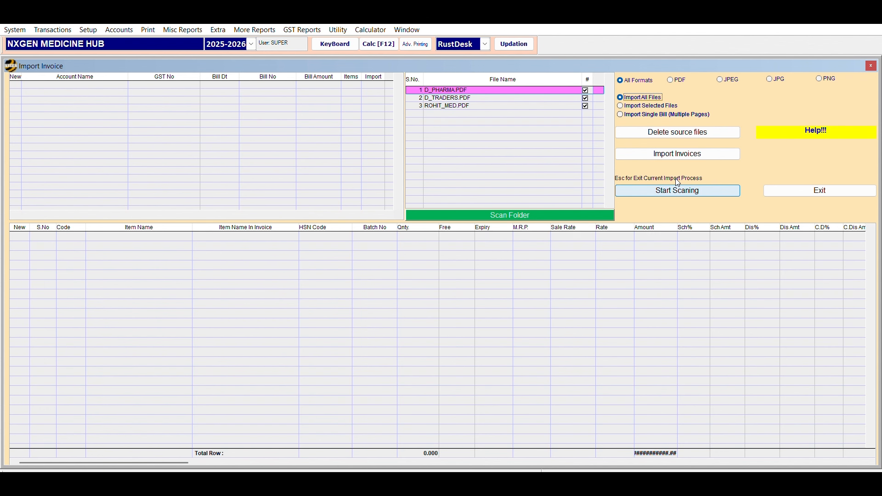
{"action": "left_click", "coordinate": [734, 195]}
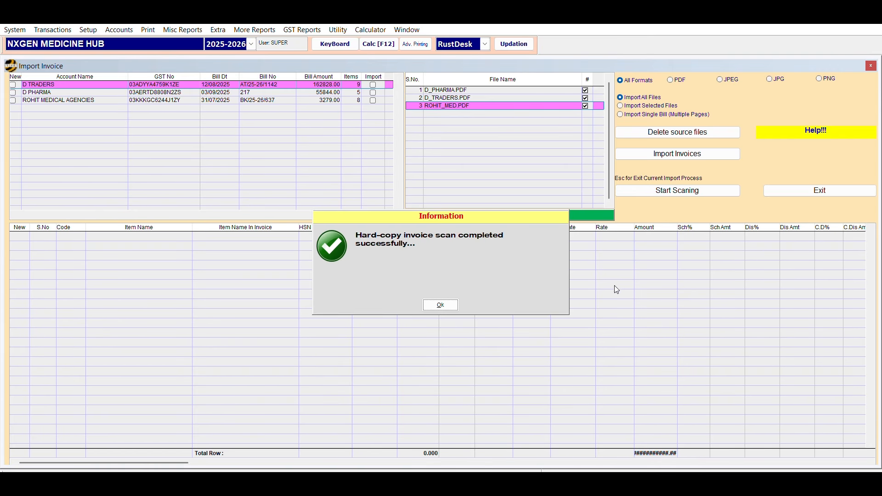
{"action": "left_click", "coordinate": [434, 303]}
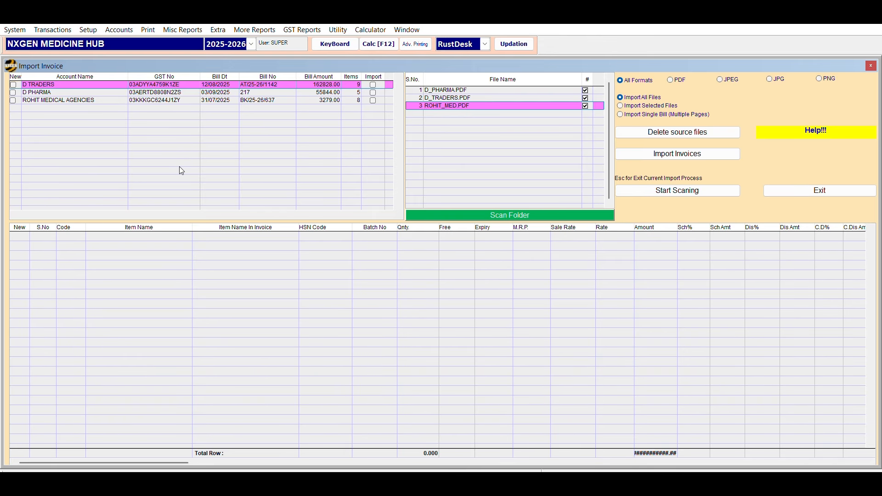
Examine the scanned item rows of the D TRADERS invoice
{"action": "left_click", "coordinate": [59, 83]}
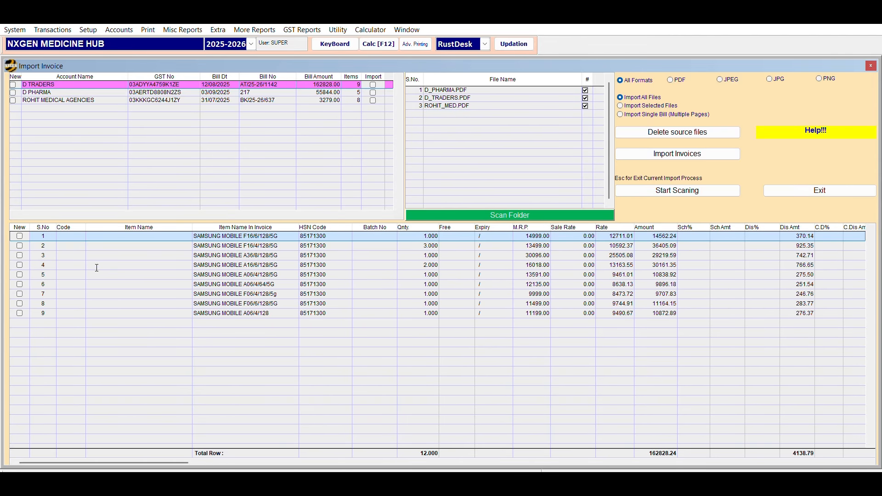
{"action": "key", "text": "Down"}
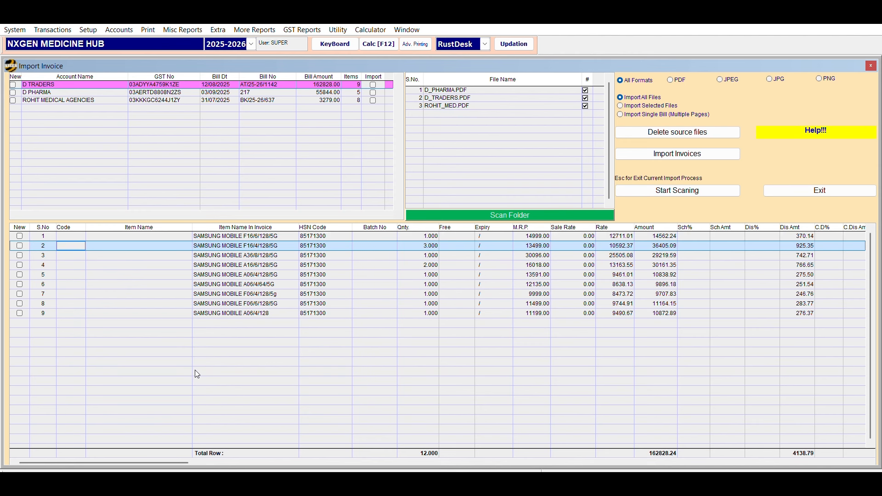
{"action": "key", "text": "Down"}
{"action": "key", "text": "Down"}
{"action": "key", "text": "Down"}
{"action": "key", "text": "Down"}
{"action": "key", "text": "Down"}
{"action": "key", "text": "Down"}
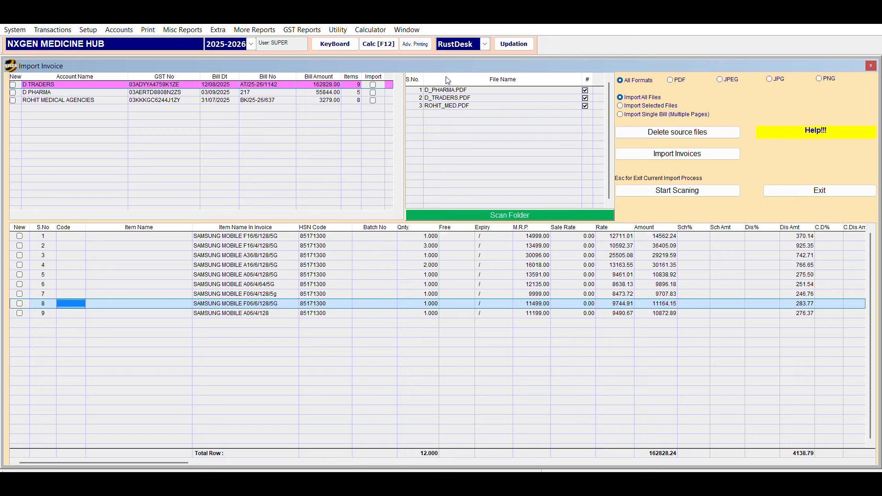
Open the source invoice file D_PHARMA.PDF for viewing
{"action": "left_click", "coordinate": [447, 93]}
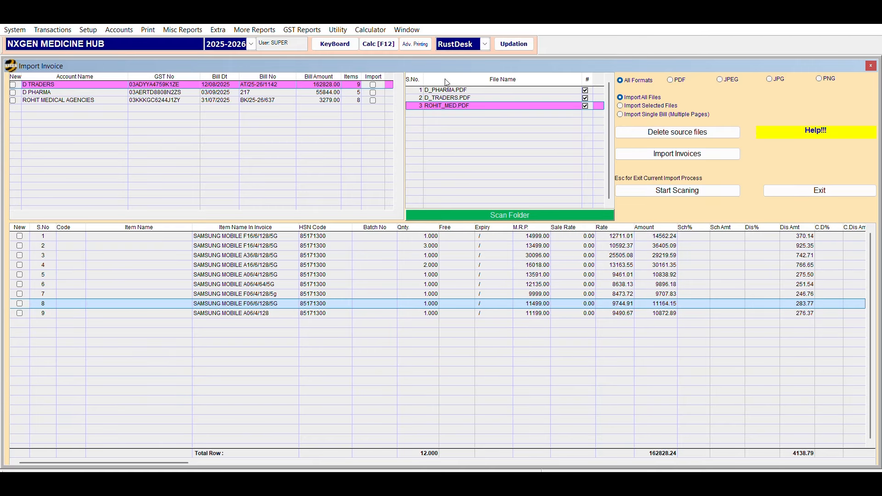
{"action": "key", "text": "Return"}
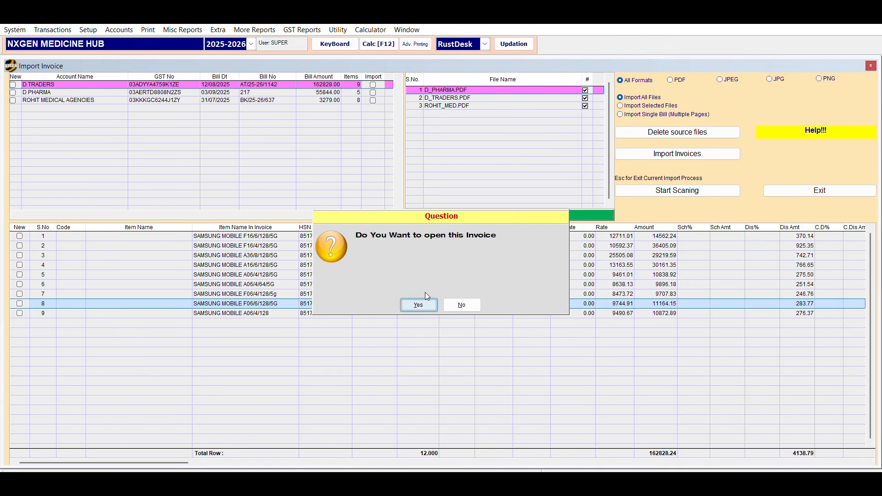
{"action": "key", "text": "Return"}
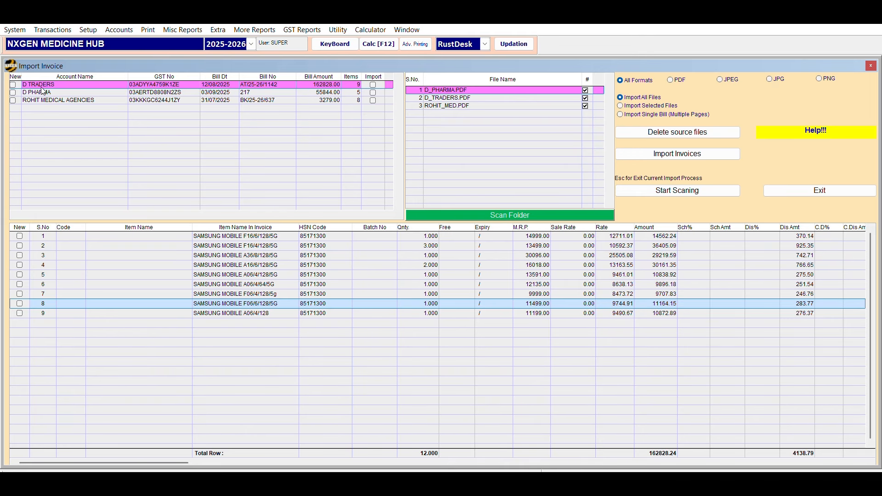
Mark the ROHIT MEDICAL AGENCIES, D PHARMA and D TRADERS invoices for both new account creation and import
{"action": "key", "text": "Down"}
{"action": "key", "text": "Down"}
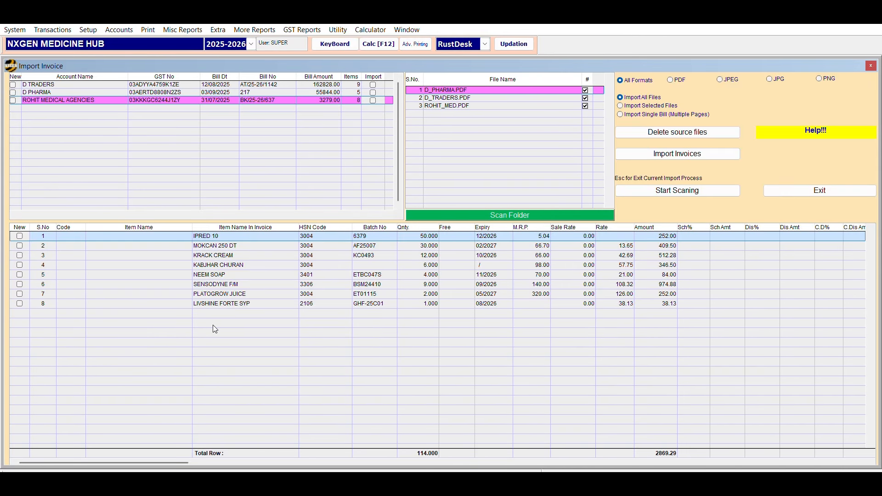
{"action": "left_click", "coordinate": [13, 100]}
{"action": "left_click", "coordinate": [373, 100]}
{"action": "left_click", "coordinate": [375, 92]}
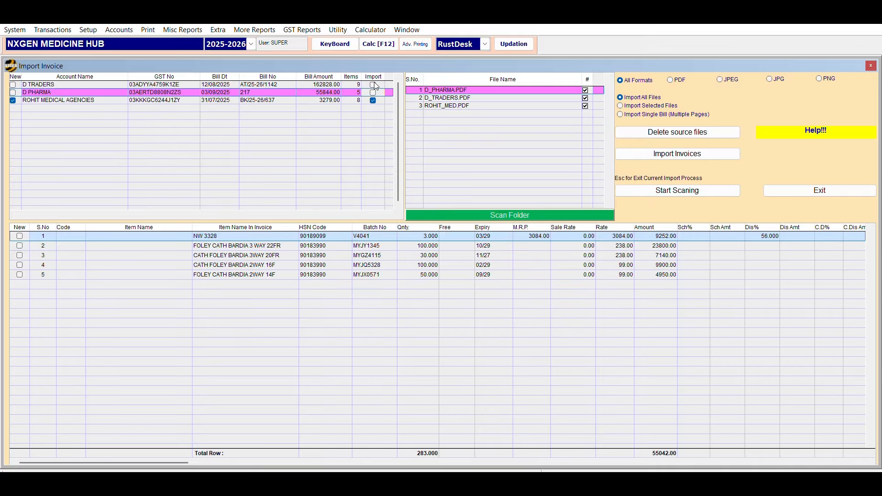
{"action": "left_click", "coordinate": [373, 93]}
{"action": "left_click", "coordinate": [375, 85]}
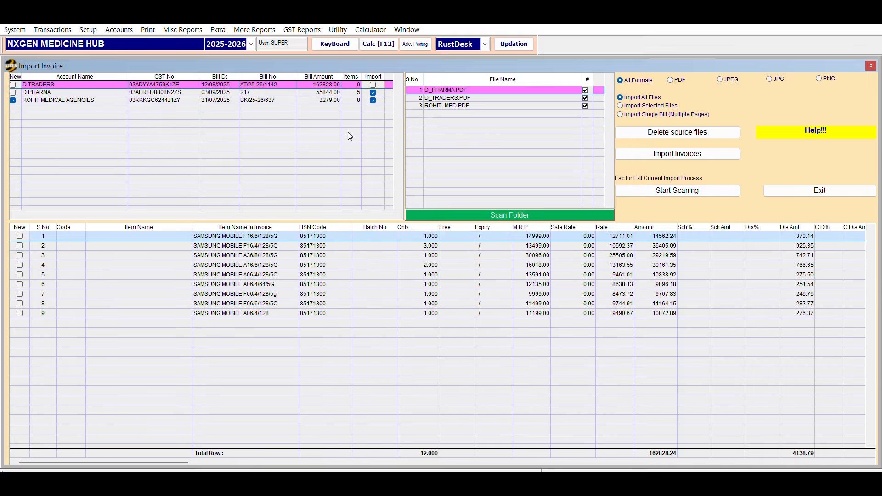
{"action": "left_click", "coordinate": [373, 84]}
{"action": "left_click", "coordinate": [12, 84]}
{"action": "left_click", "coordinate": [13, 92]}
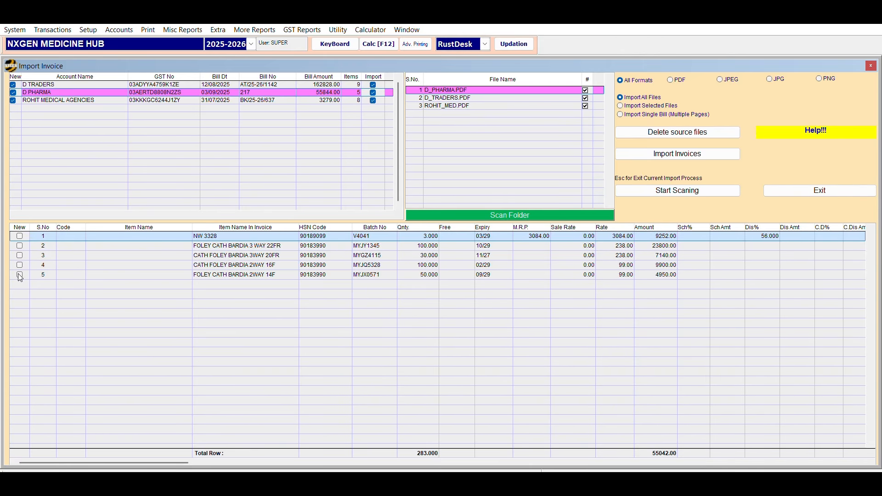
Browse the item master list for a match to the first item of the D TRADERS invoice, without choosing one
{"action": "left_click", "coordinate": [44, 81]}
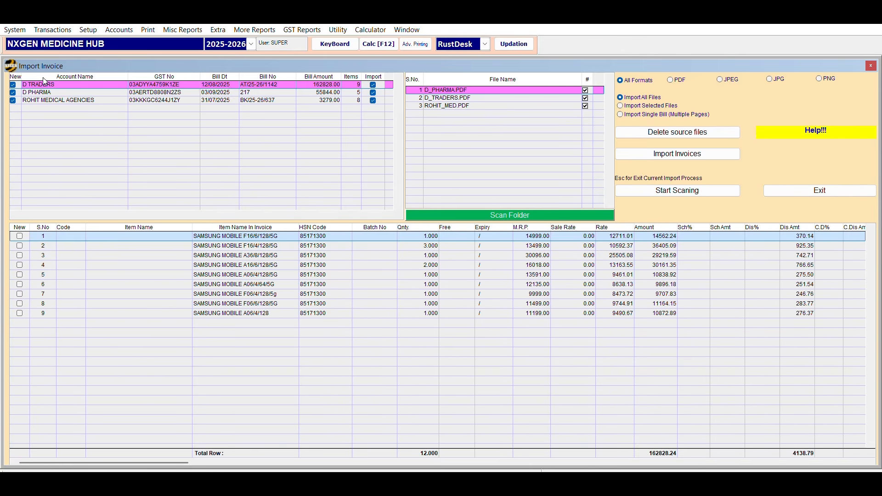
{"action": "left_click", "coordinate": [51, 313]}
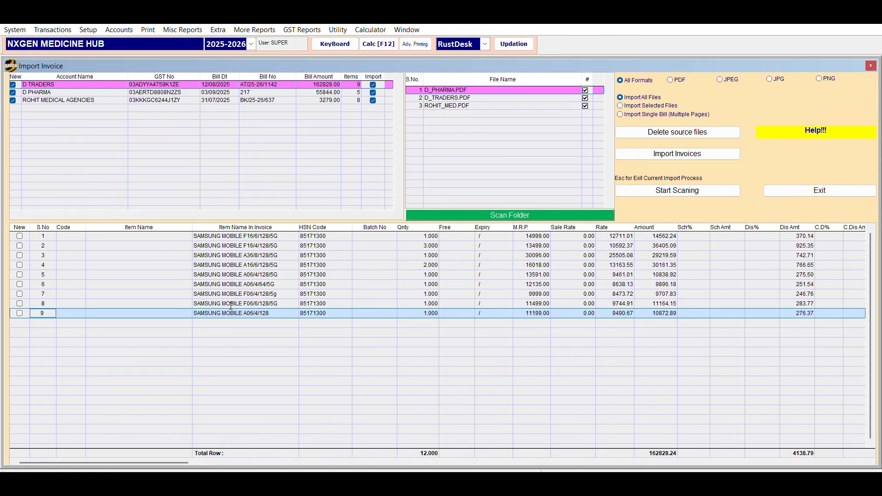
{"action": "left_click", "coordinate": [71, 232]}
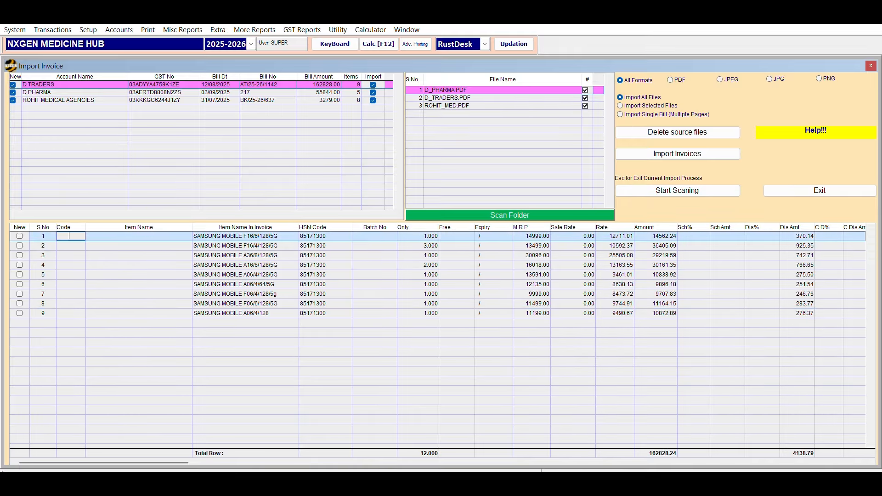
{"action": "key", "text": "Return"}
{"action": "key", "text": "Down"}
{"action": "key", "text": "Down"}
{"action": "key", "text": "Down"}
{"action": "key", "text": "Down"}
{"action": "key", "text": "Down"}
{"action": "key", "text": "Down"}
{"action": "key", "text": "Down"}
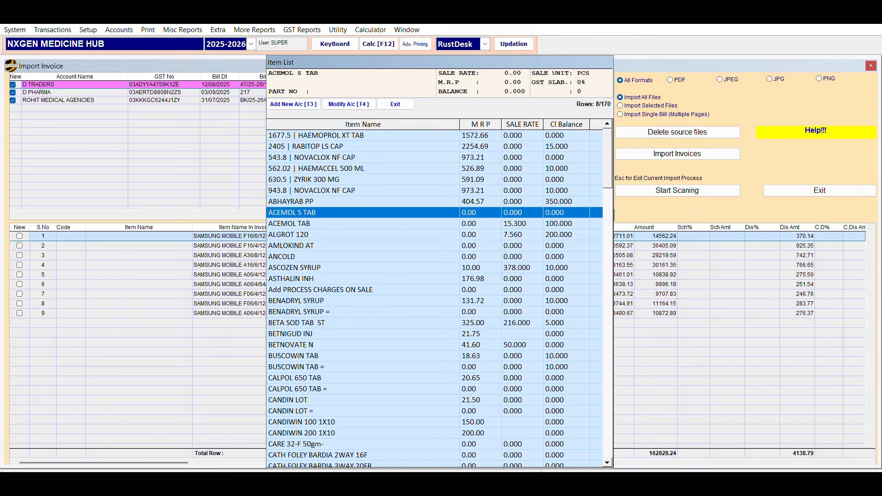
{"action": "key", "text": "Down"}
{"action": "key", "text": "Down"}
{"action": "key", "text": "Up"}
{"action": "key", "text": "Up"}
{"action": "key", "text": "Up"}
{"action": "key", "text": "Up"}
{"action": "key", "text": "Up"}
{"action": "key", "text": "Up"}
{"action": "key", "text": "Up"}
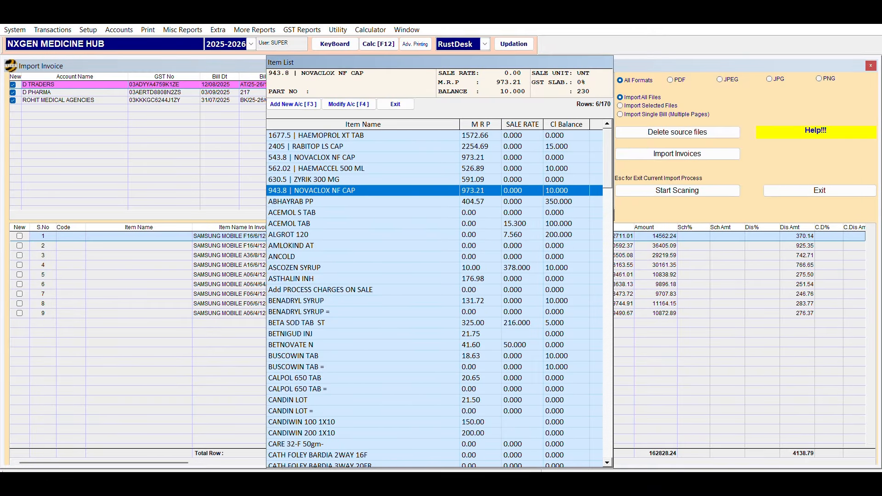
{"action": "key", "text": "Down"}
{"action": "key", "text": "Up"}
{"action": "key", "text": "Down"}
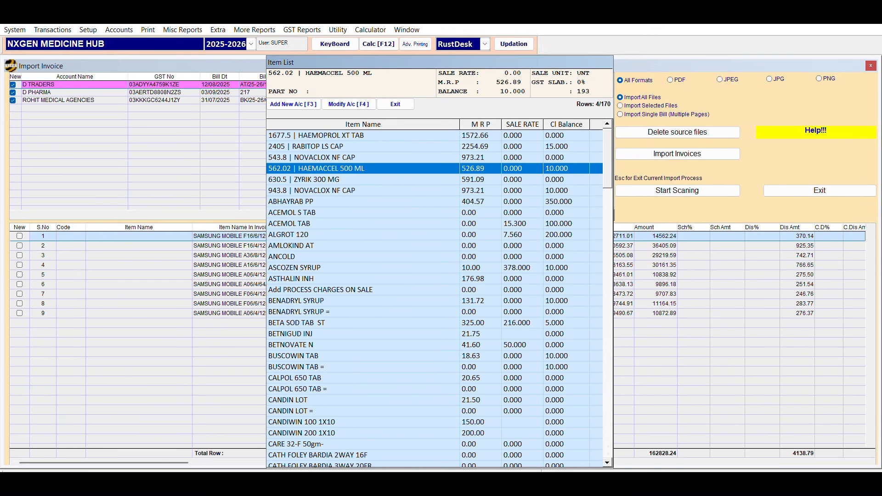
{"action": "key", "text": "Up"}
{"action": "key", "text": "Down"}
{"action": "key", "text": "Up"}
{"action": "key", "text": "Escape"}
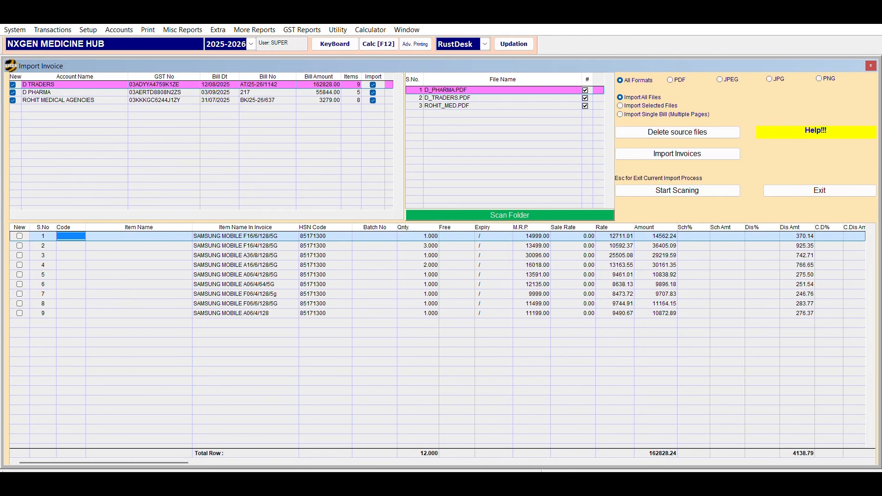
Mark all items of the D TRADERS invoice for creation as new items
{"action": "left_click", "coordinate": [19, 236]}
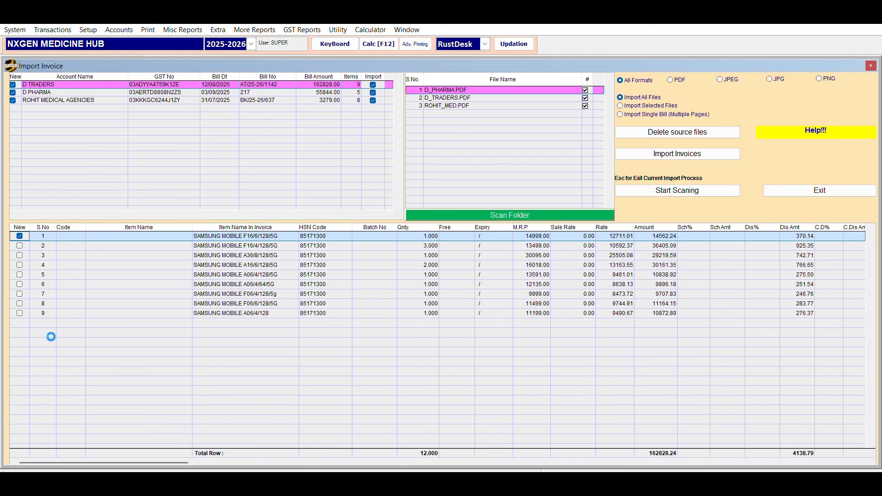
{"action": "left_click", "coordinate": [26, 227]}
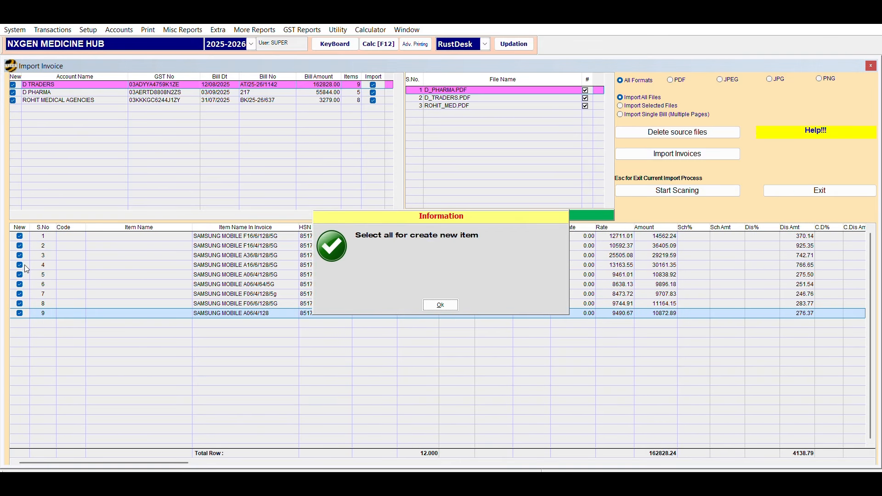
{"action": "left_click", "coordinate": [439, 304]}
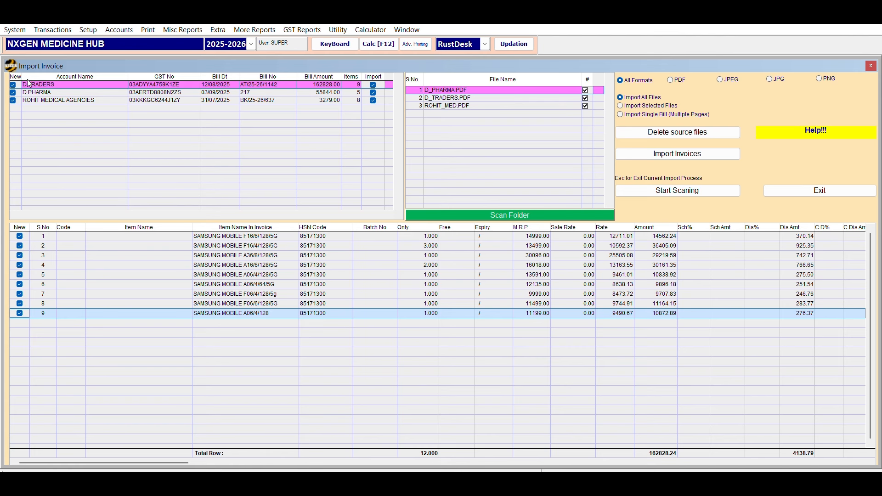
Mark all items of the D PHARMA invoice for creation as new items
{"action": "key", "text": "Down"}
{"action": "left_click", "coordinate": [26, 227]}
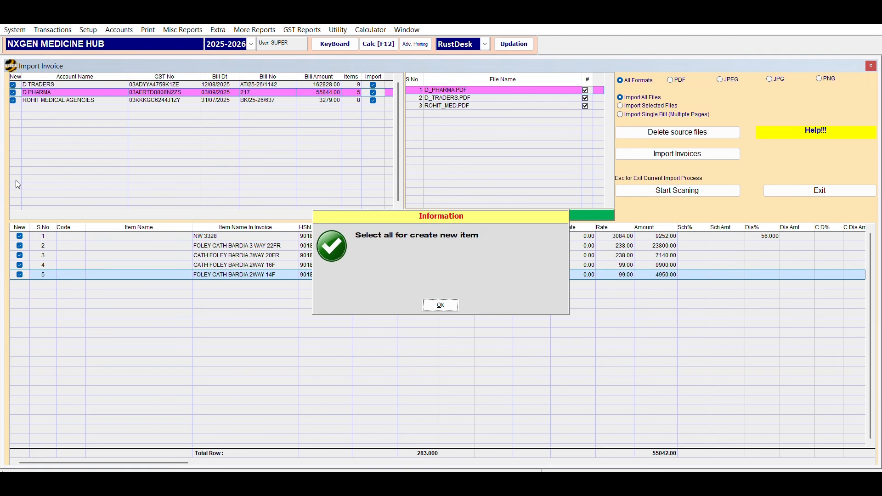
{"action": "left_click", "coordinate": [440, 304]}
Mark all items of the ROHIT MEDICAL AGENCIES invoice for creation as new items
{"action": "left_click", "coordinate": [40, 101]}
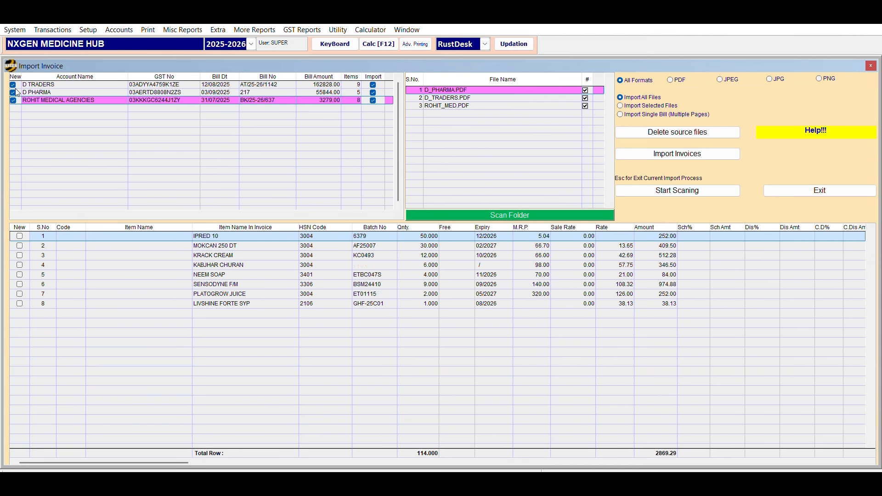
{"action": "left_click", "coordinate": [25, 227]}
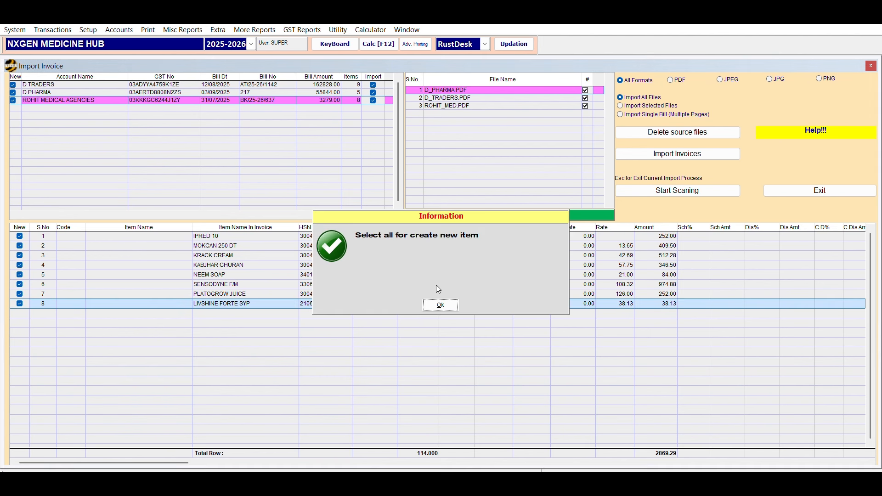
{"action": "left_click", "coordinate": [439, 305]}
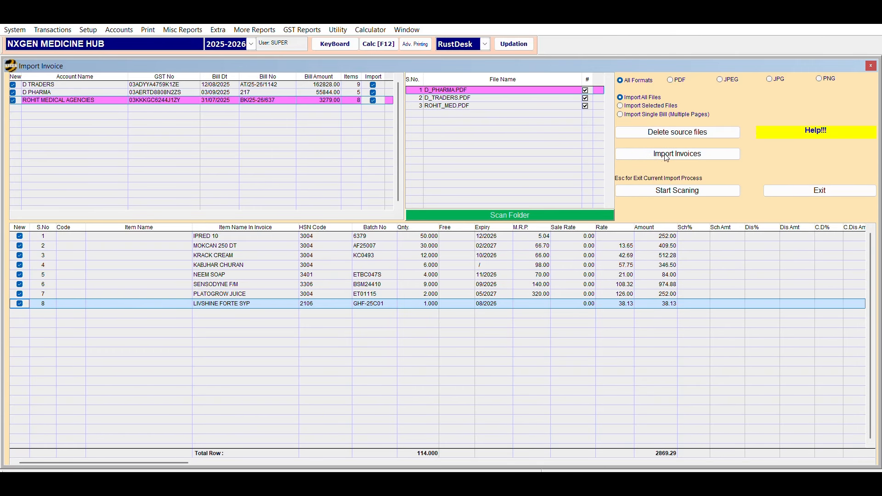
Import the three marked scanned invoices into the software
{"action": "left_click", "coordinate": [676, 149]}
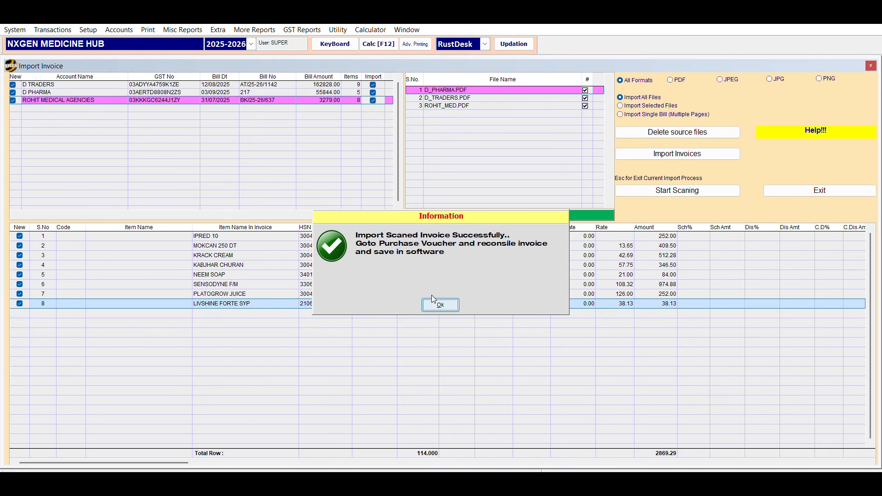
{"action": "left_click", "coordinate": [437, 304]}
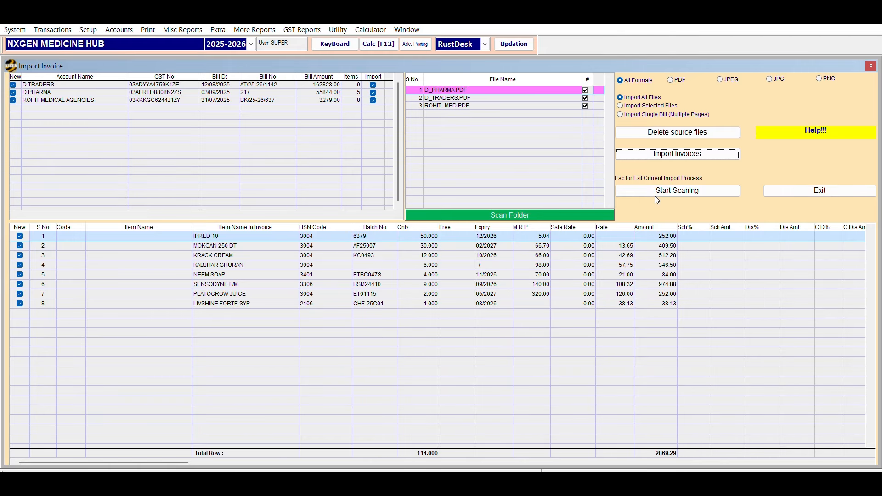
View the annotated help image for invoice importing and close it
{"action": "left_click", "coordinate": [820, 130]}
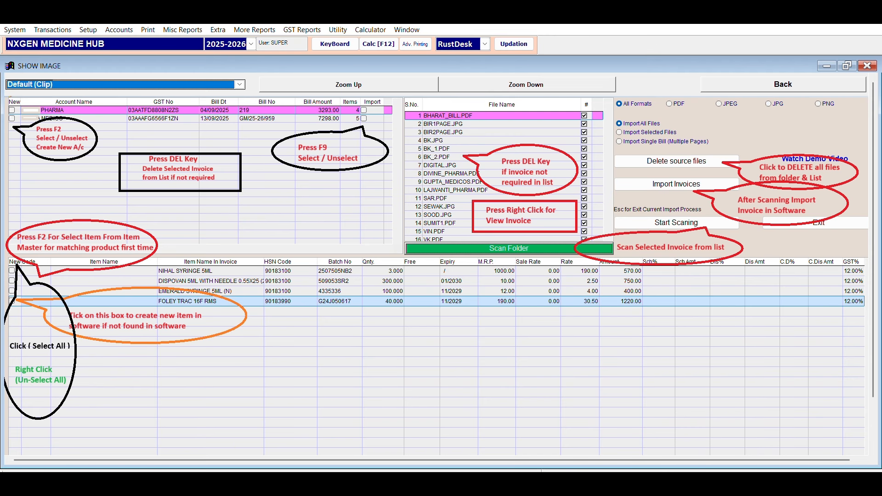
{"action": "left_click", "coordinate": [867, 66]}
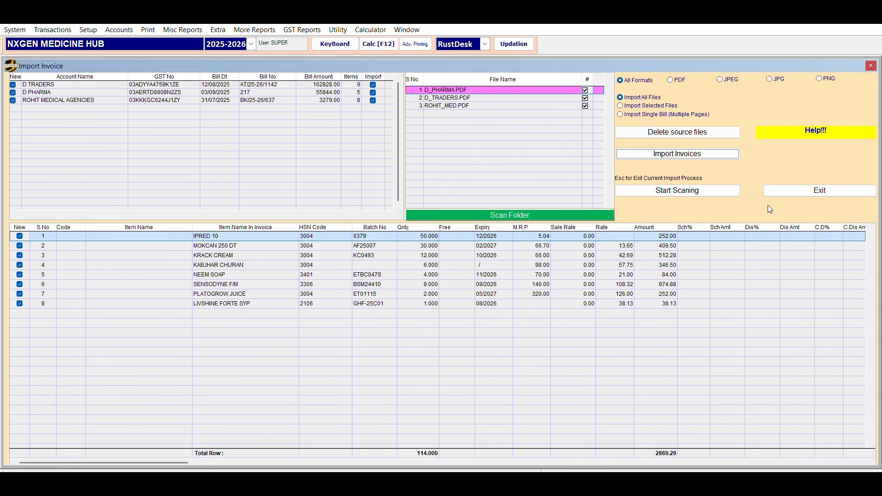
Exit the invoice import, open Purchase Voucher and return to the home screen
{"action": "left_click", "coordinate": [794, 186]}
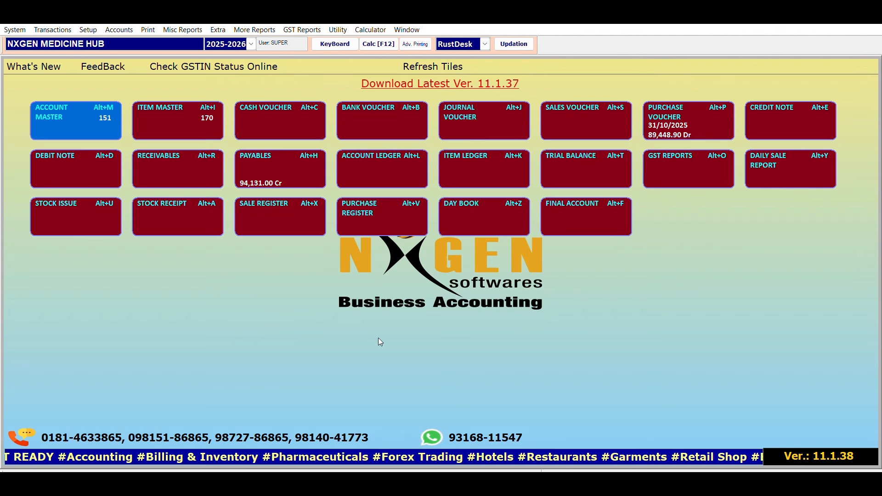
{"action": "left_click", "coordinate": [680, 110]}
{"action": "key", "text": "Escape"}
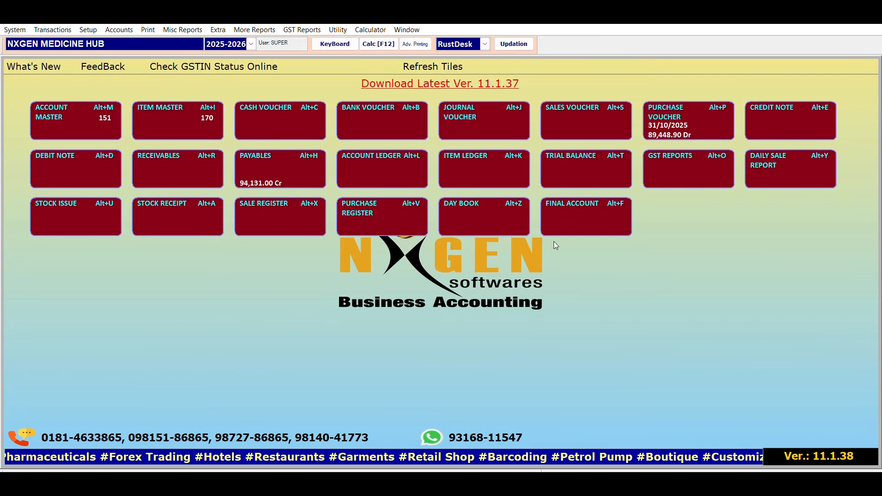
Open the PURCHASE GST book of the purchase vouchers and bring up its bill search
{"action": "left_click", "coordinate": [662, 123]}
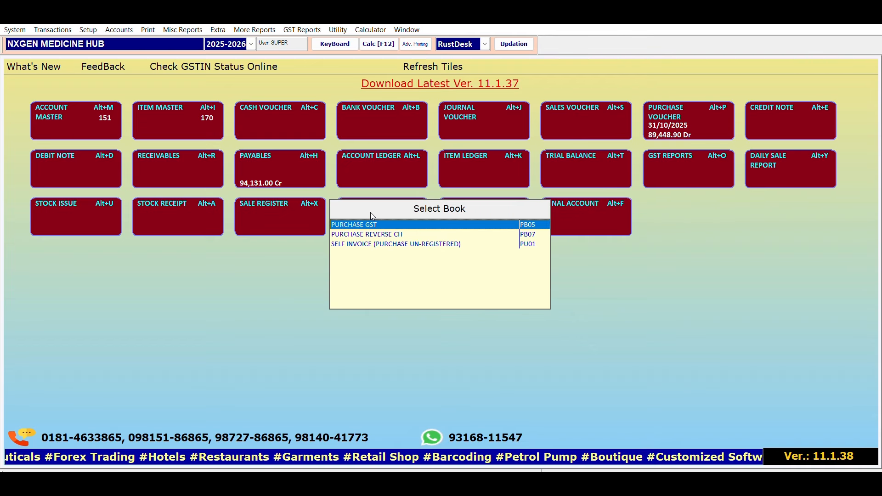
{"action": "key", "text": "Return"}
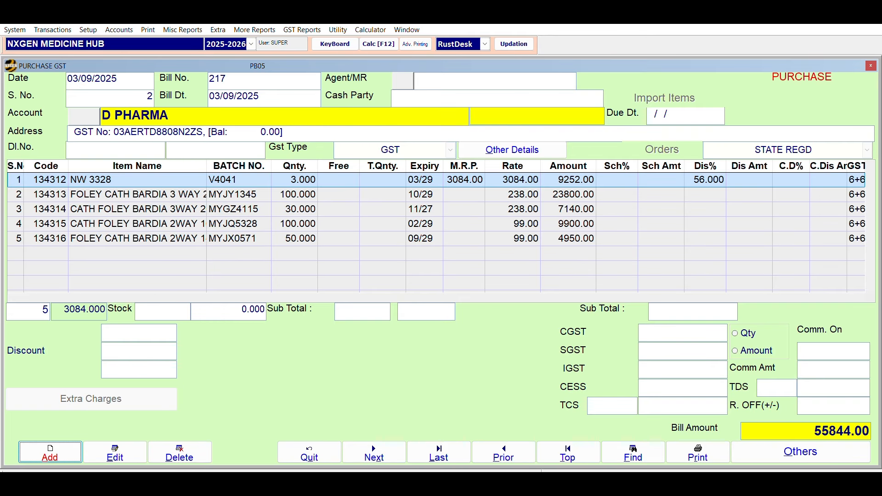
{"action": "left_click", "coordinate": [626, 445]}
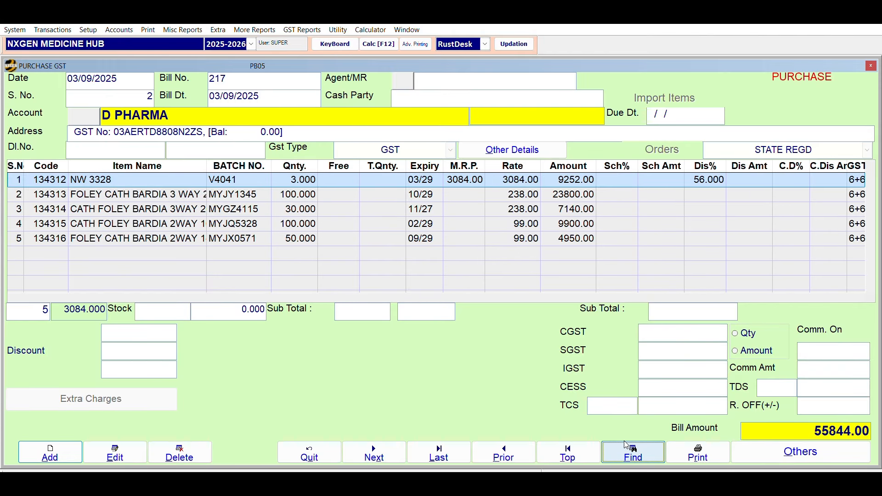
Look through the imported bills and open the ROHIT MEDICAL AGENCIES bill dated 31/07/2025
{"action": "key", "text": "Up"}
{"action": "key", "text": "Up"}
{"action": "key", "text": "Up"}
{"action": "key", "text": "Up"}
{"action": "key", "text": "Up"}
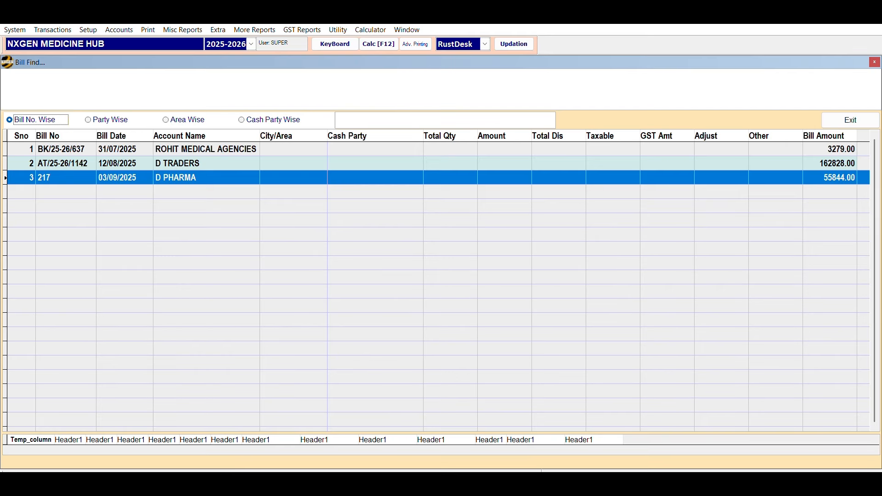
{"action": "key", "text": "Up"}
{"action": "key", "text": "Up"}
{"action": "key", "text": "Down"}
{"action": "key", "text": "Down"}
{"action": "key", "text": "Up"}
{"action": "key", "text": "Up"}
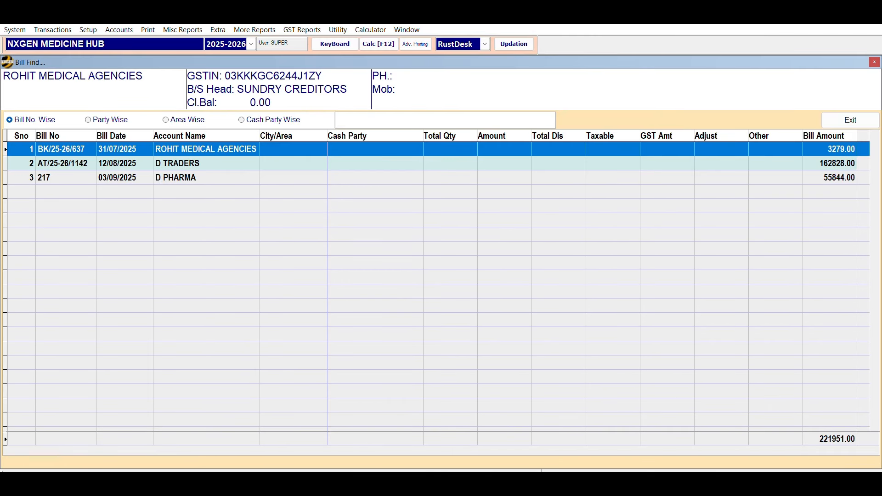
{"action": "key", "text": "Down"}
{"action": "key", "text": "Down"}
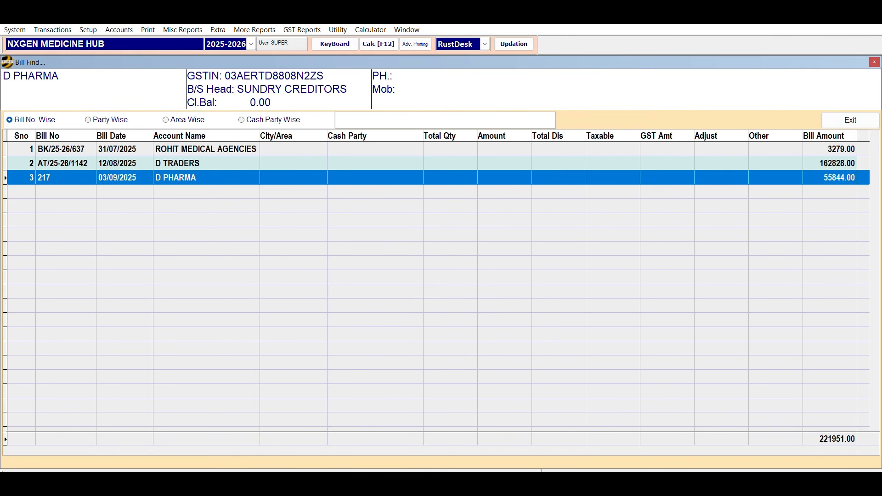
{"action": "key", "text": "Up"}
{"action": "key", "text": "Up"}
{"action": "key", "text": "Return"}
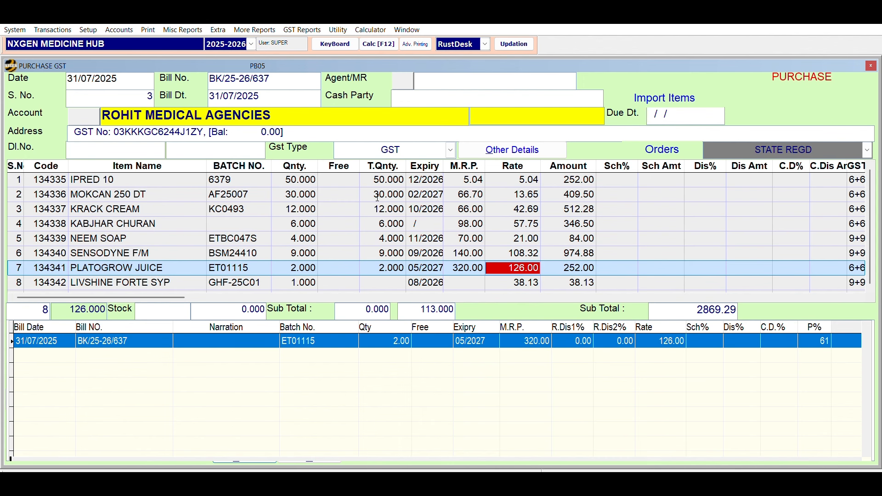
Pass through the item rows of the ROHIT MEDICAL AGENCIES voucher to recalculate its quantities and taxes, and save it
{"action": "left_click", "coordinate": [388, 210]}
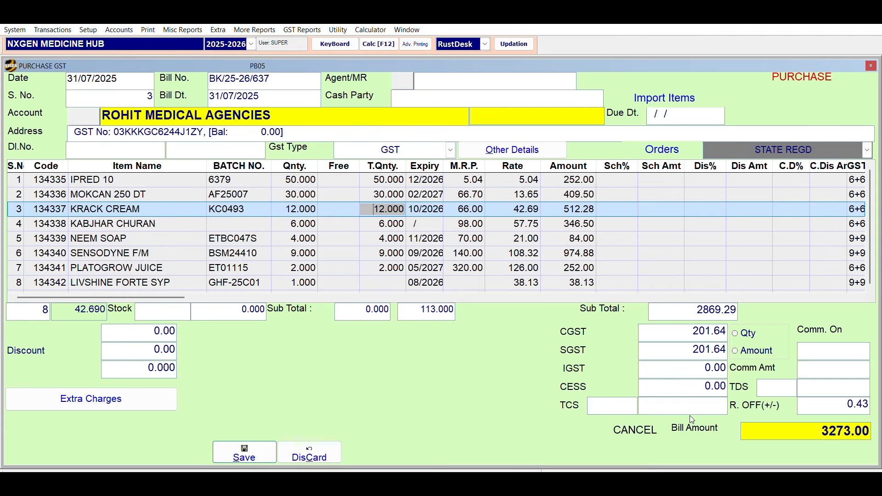
{"action": "key", "text": "Down"}
{"action": "key", "text": "Down"}
{"action": "key", "text": "Down"}
{"action": "key", "text": "Down"}
{"action": "key", "text": "Down"}
{"action": "key", "text": "Down"}
{"action": "key", "text": "Up"}
{"action": "key", "text": "Up"}
{"action": "key", "text": "Up"}
{"action": "key", "text": "Up"}
{"action": "key", "text": "Up"}
{"action": "key", "text": "Up"}
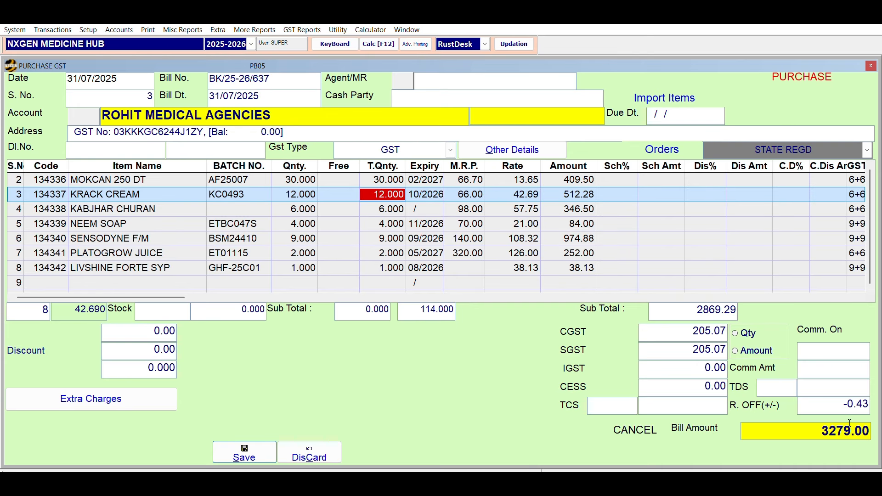
{"action": "left_click", "coordinate": [244, 453]}
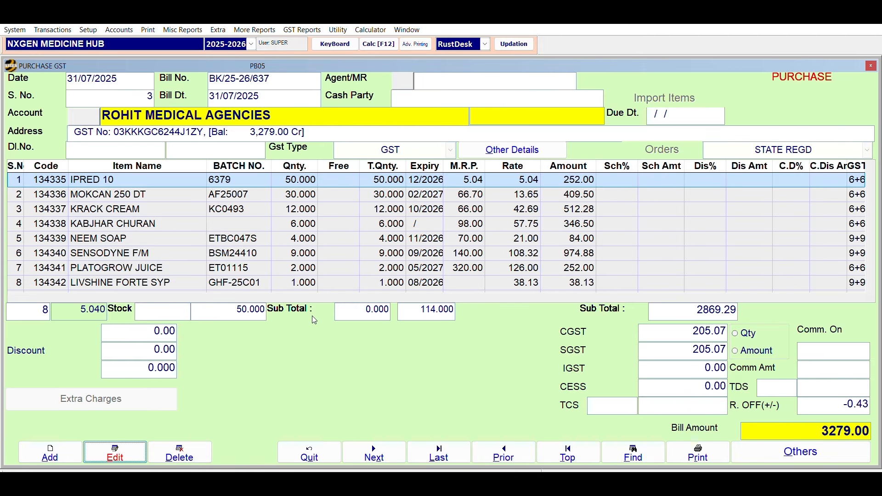
Go to the D TRADERS purchase voucher, open it for editing and save it with its recalculated totals
{"action": "key", "text": "p"}
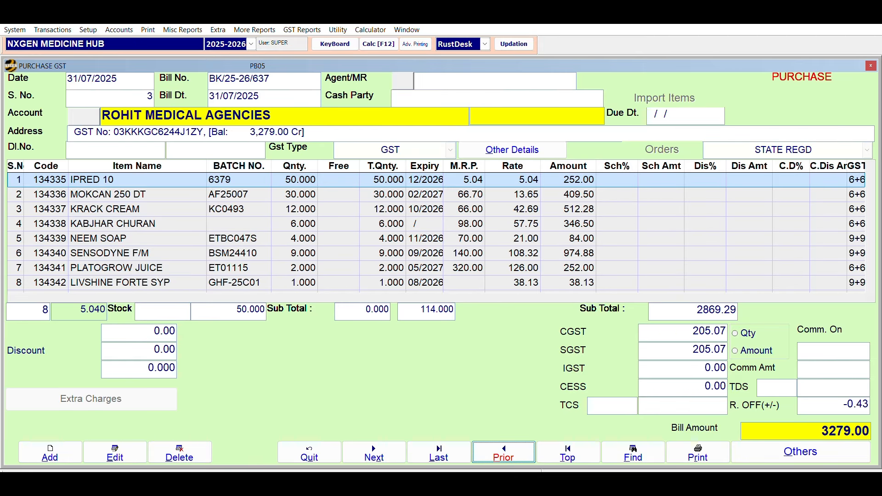
{"action": "key", "text": "n"}
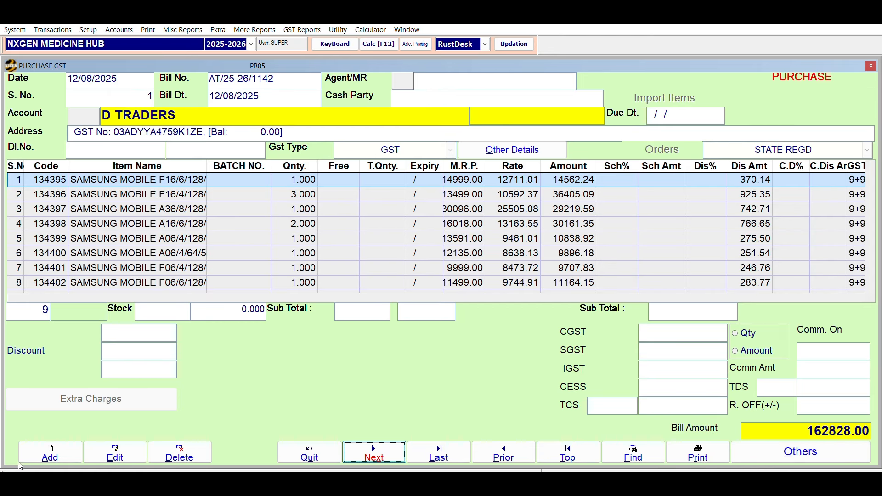
{"action": "left_click", "coordinate": [115, 450]}
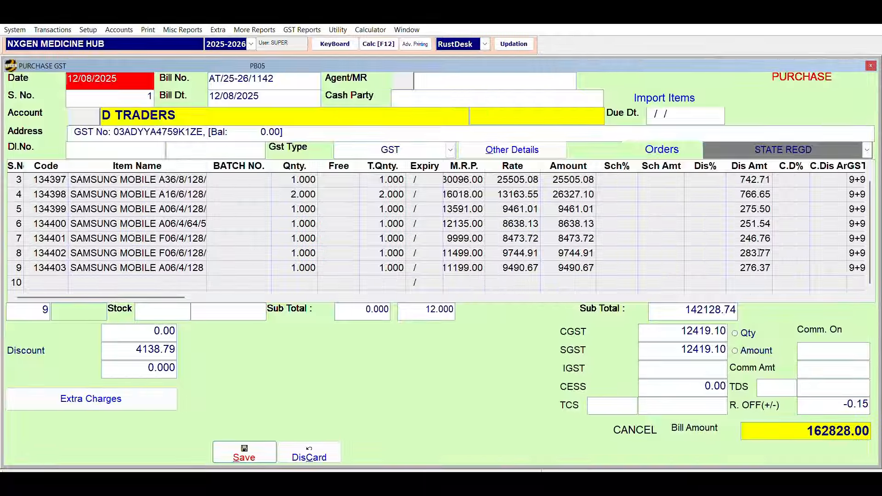
{"action": "left_click", "coordinate": [270, 444]}
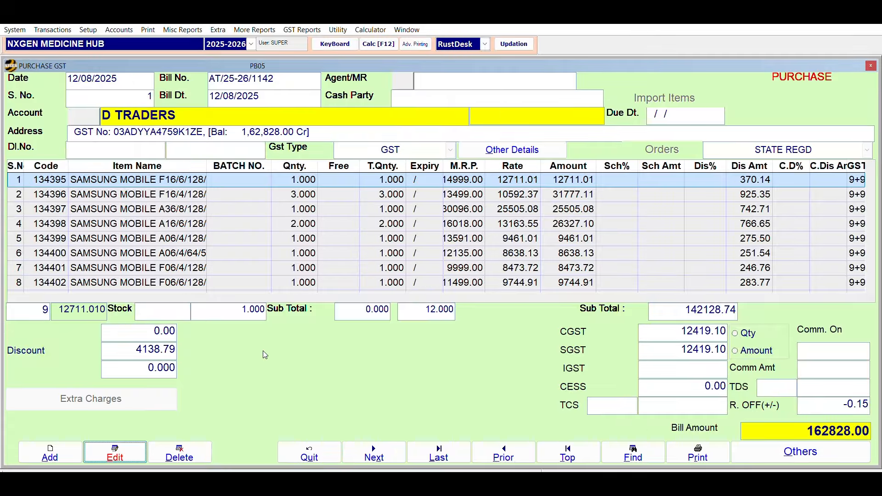
Edit and save the D PHARMA purchase voucher to recalculate its totals, and return to the home screen
{"action": "key", "text": "x"}
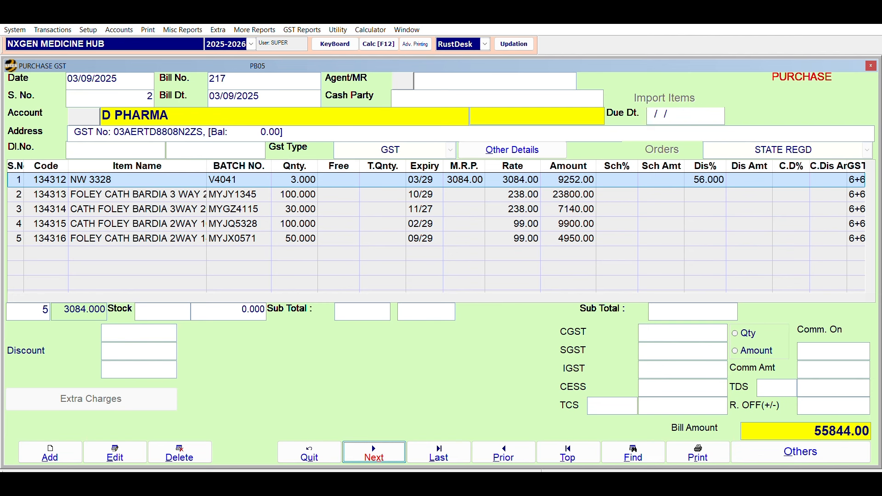
{"action": "left_click", "coordinate": [112, 444]}
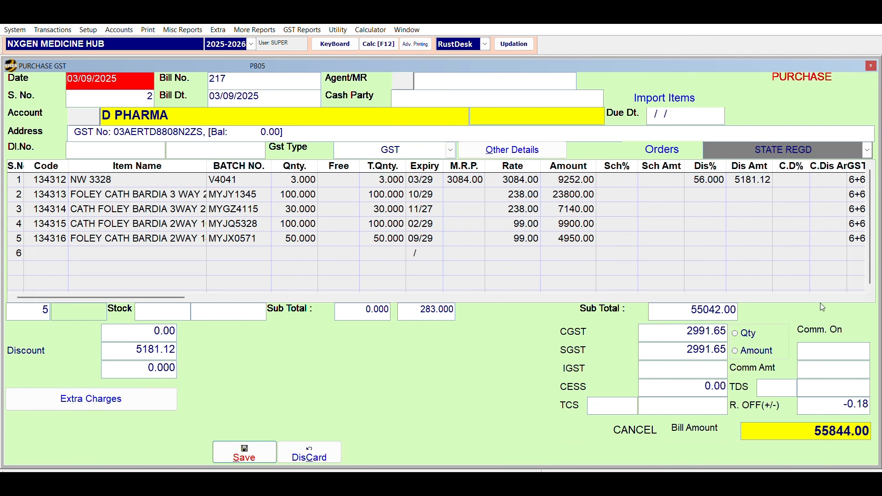
{"action": "left_click", "coordinate": [245, 452]}
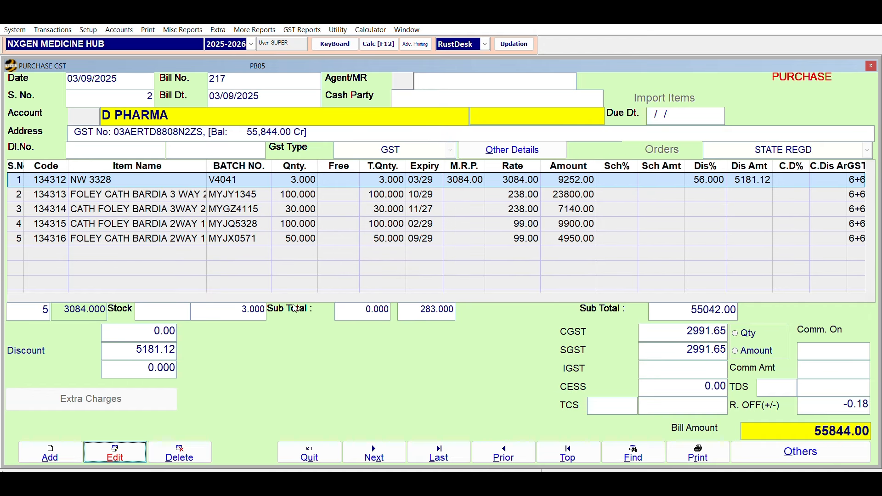
{"action": "key", "text": "Escape"}
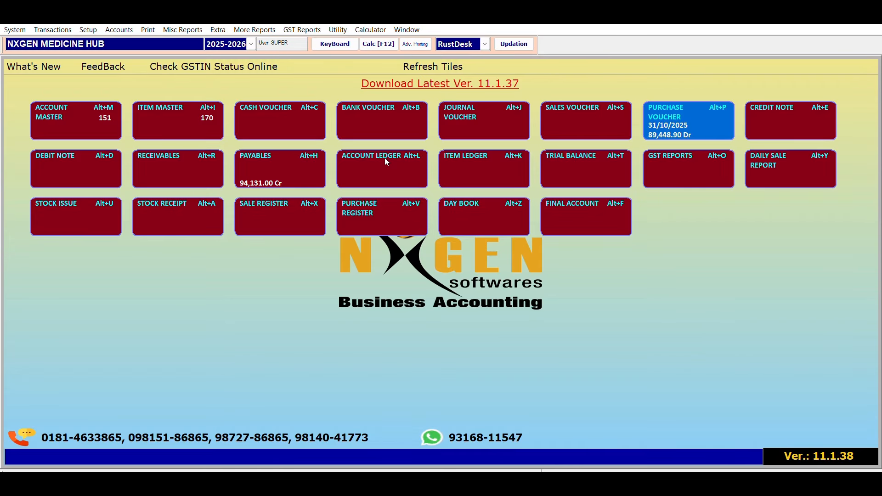